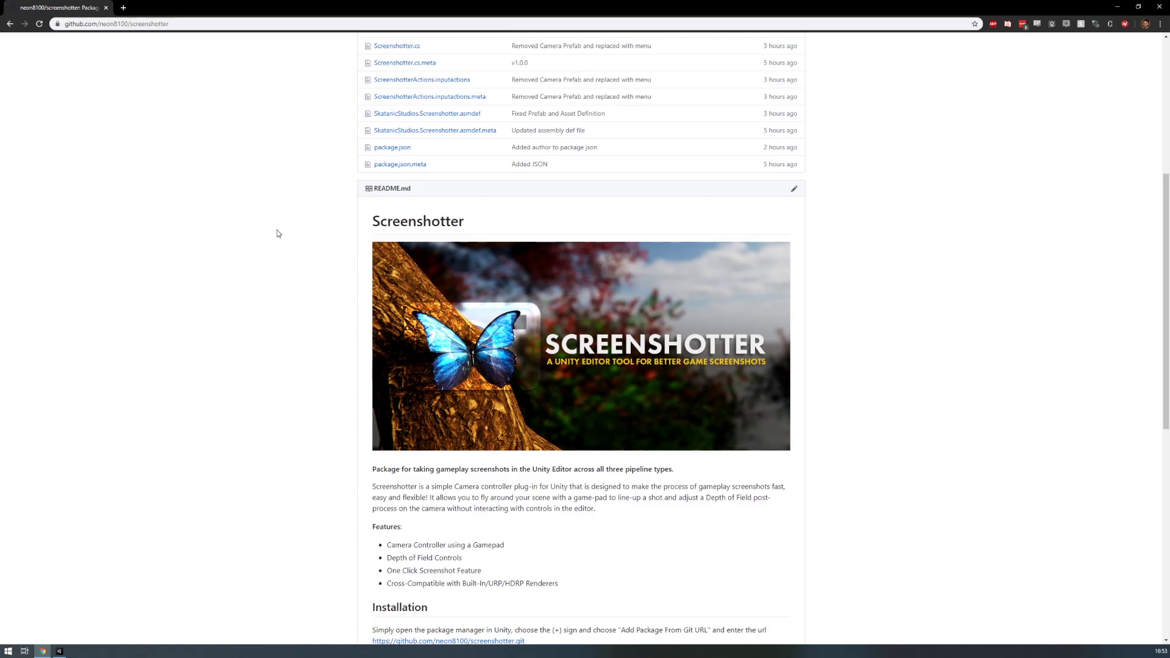
Review the Screenshotter repository's file list and README, covering its features, installation instructions and controls.
scroll(298, 261, up, 5)
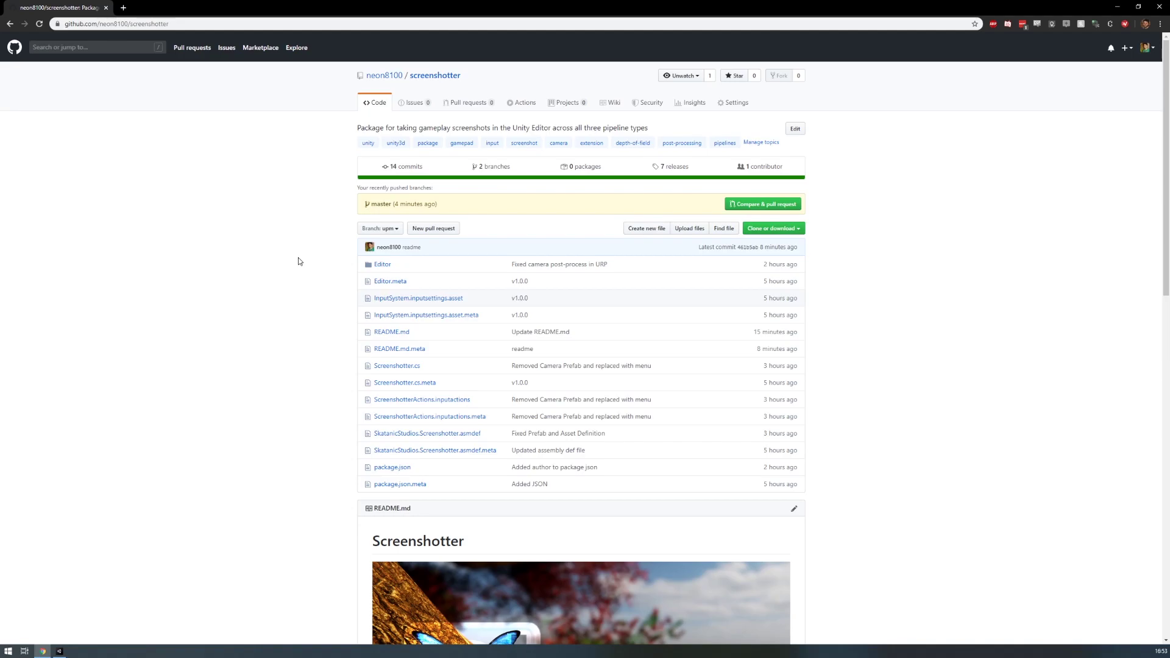
scroll(281, 260, down, 6)
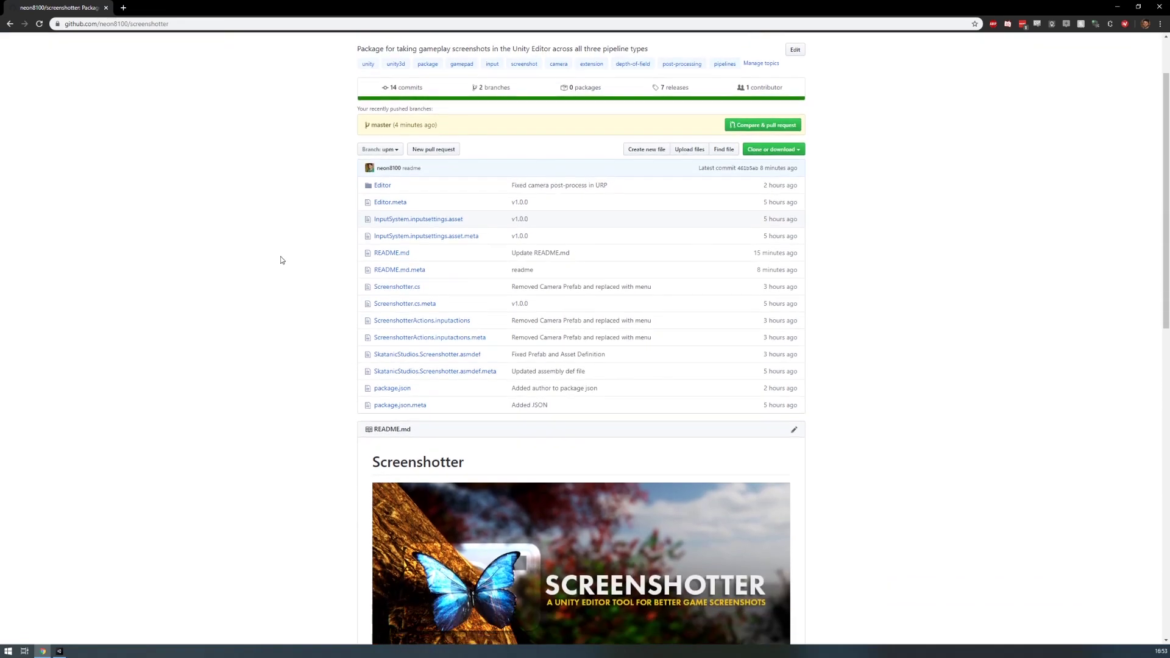
scroll(281, 260, down, 2)
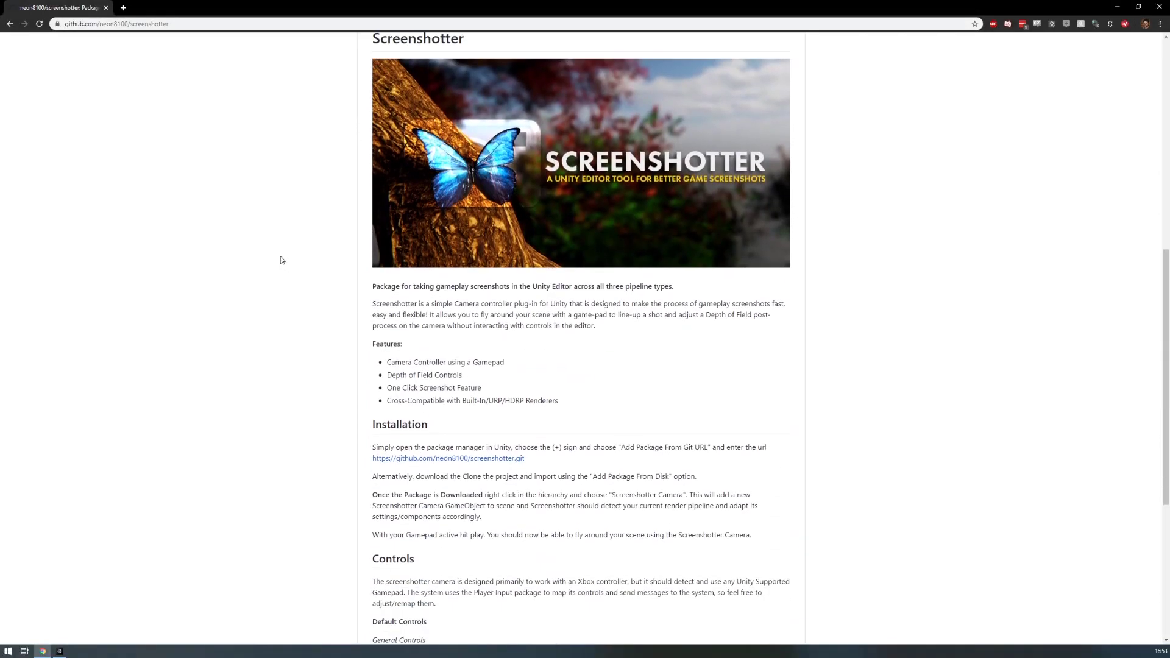
scroll(281, 260, down, 2)
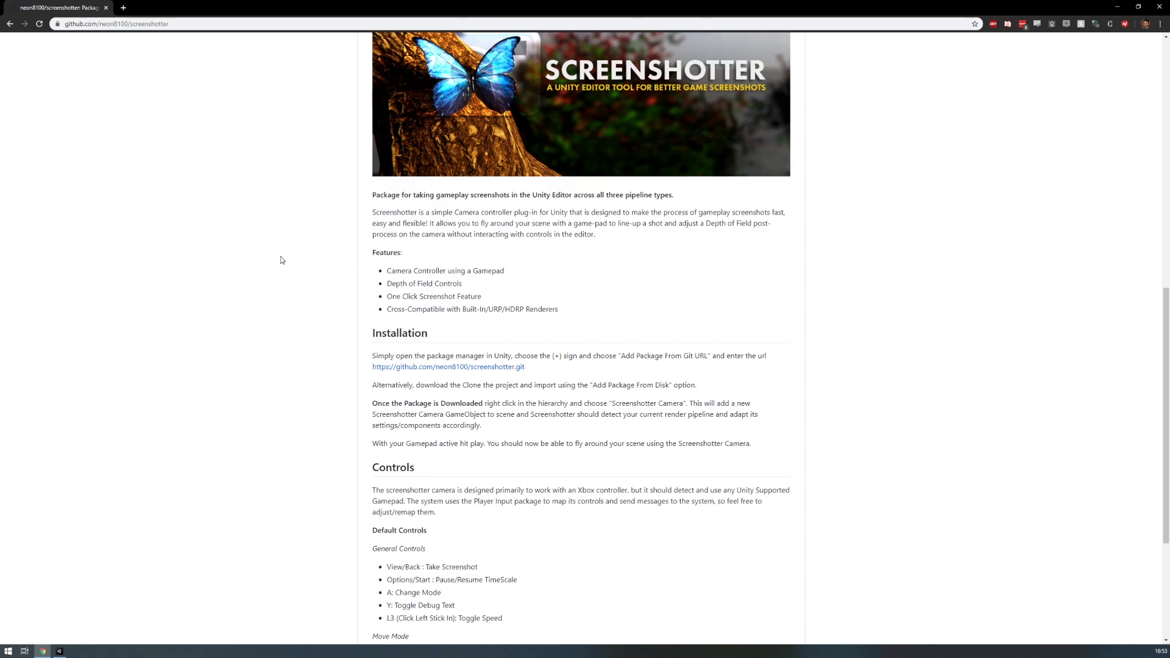
scroll(281, 260, up, 2)
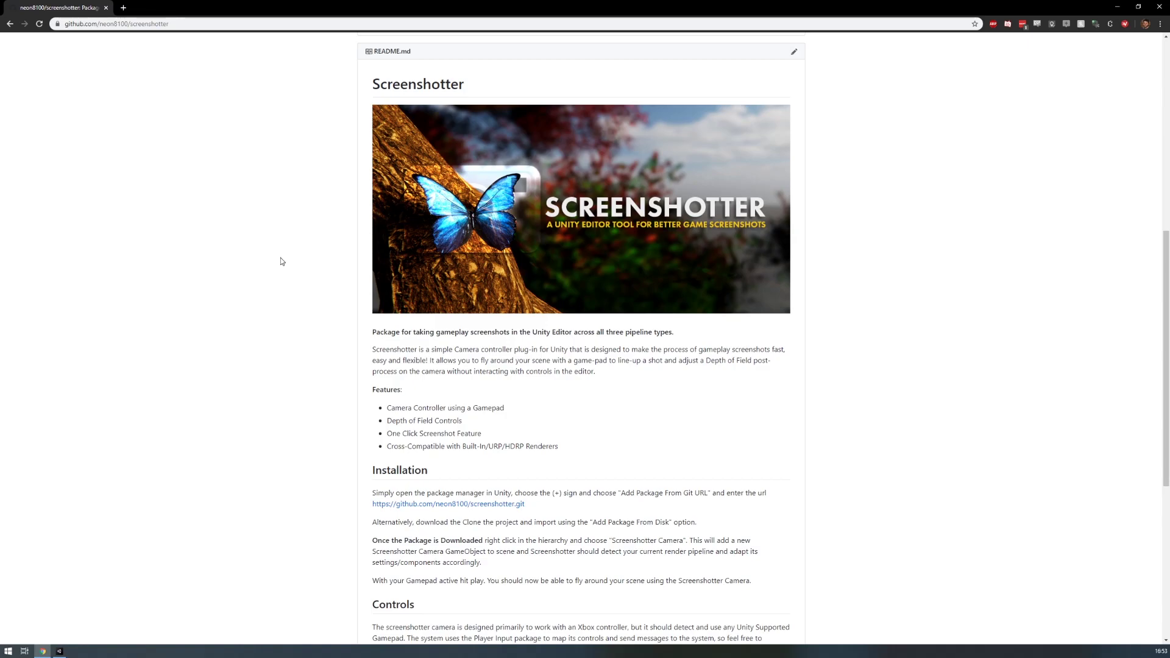
scroll(284, 250, down, 2)
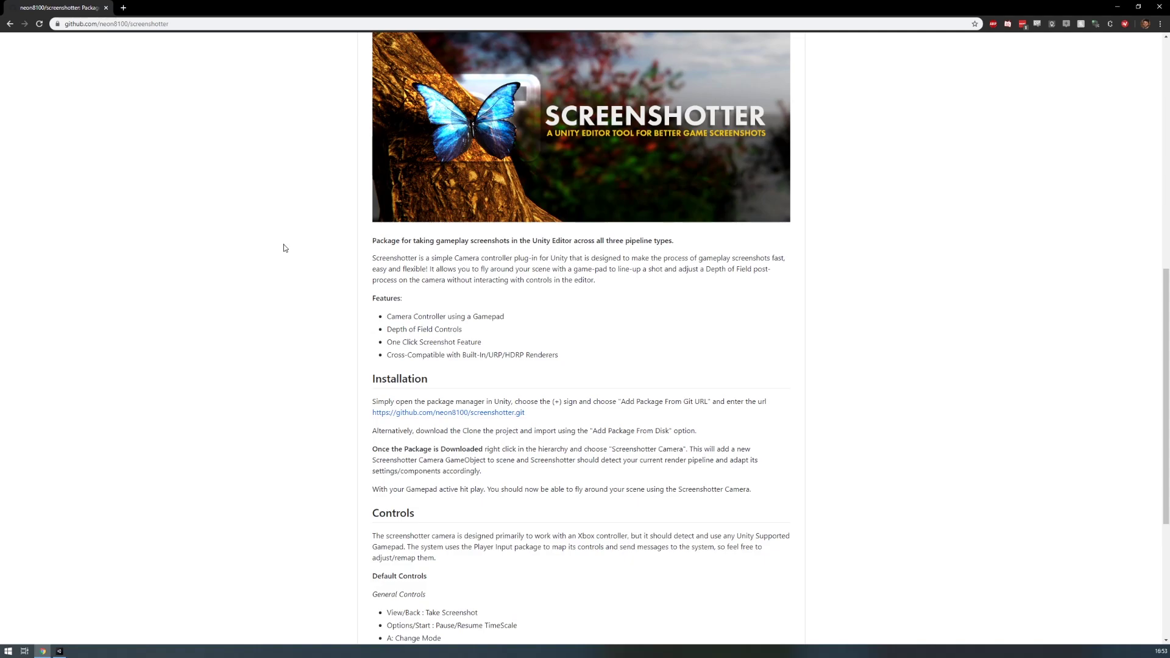
scroll(284, 249, down, 1)
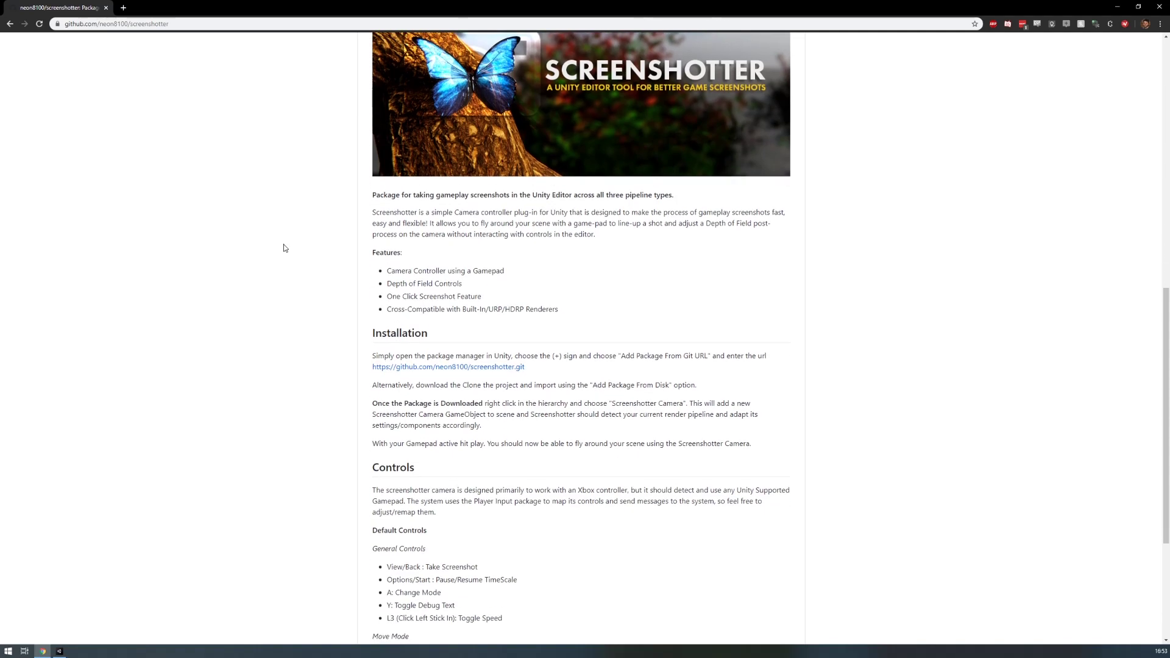
scroll(297, 242, up, 1)
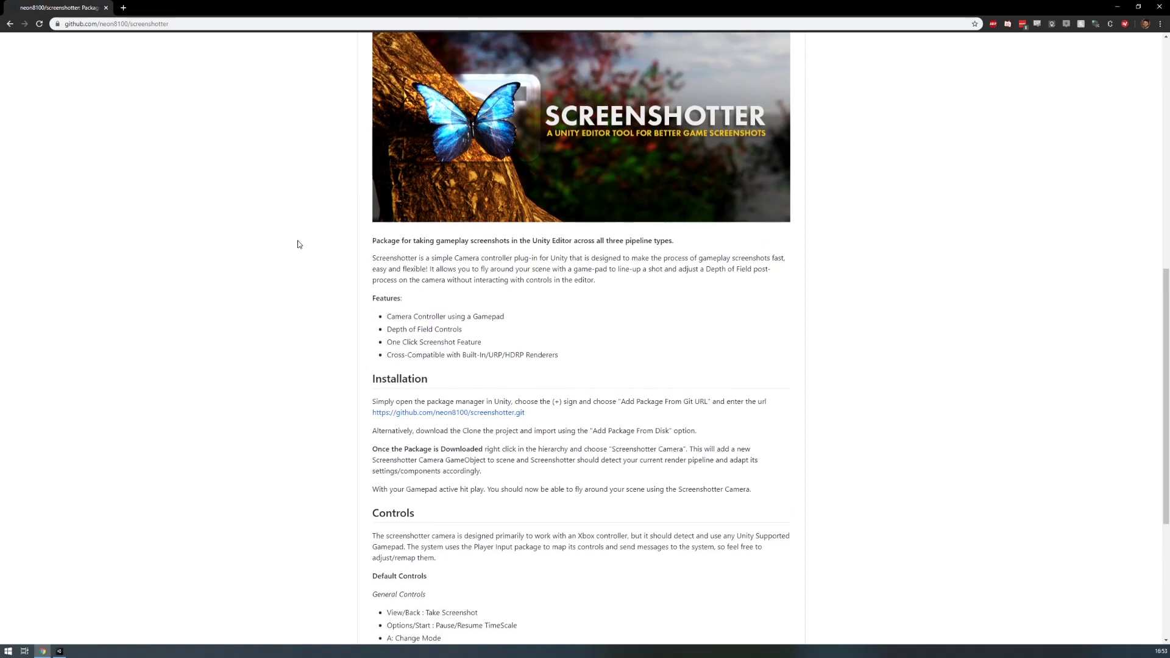
scroll(298, 244, down, 1)
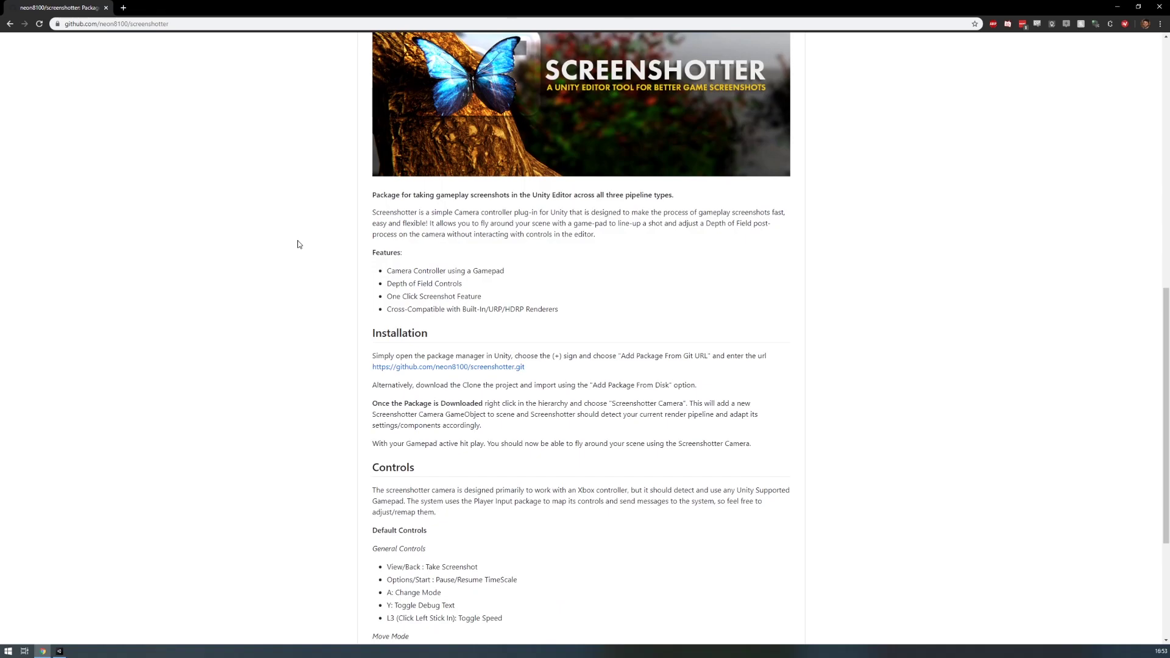
Switch to the Unity editor and enlarge the scene view by reducing the height of the console area.
click(59, 651)
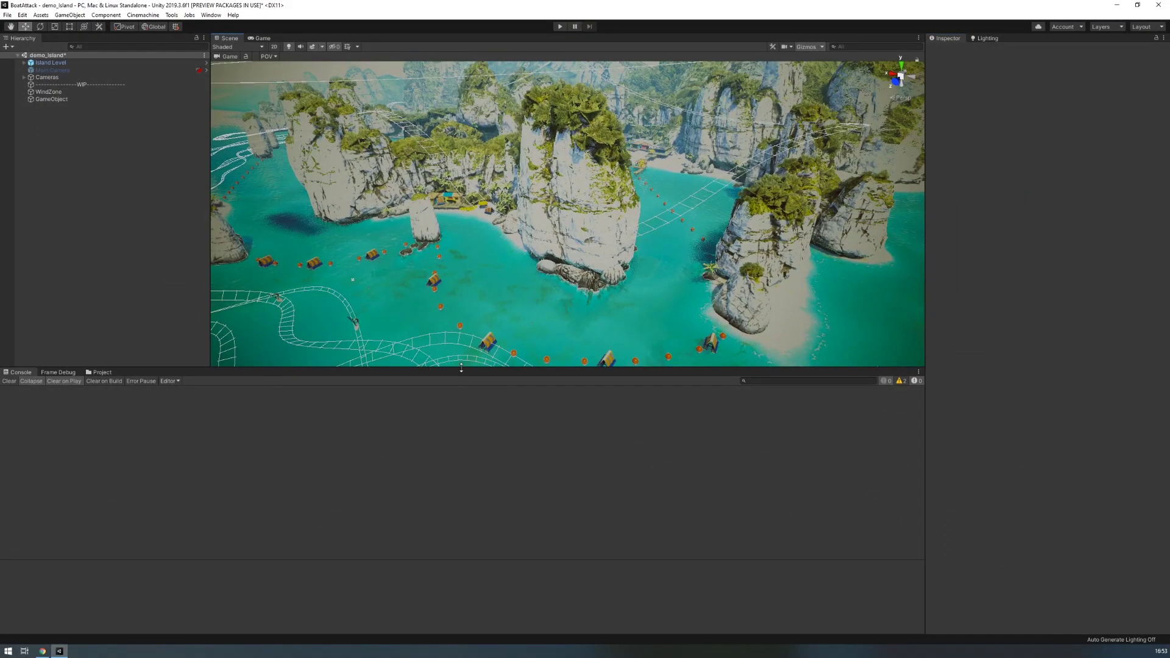
drag(461, 368, 462, 426)
Switch back to the browser and copy the Screenshotter Git URL from the README's Installation section.
click(44, 652)
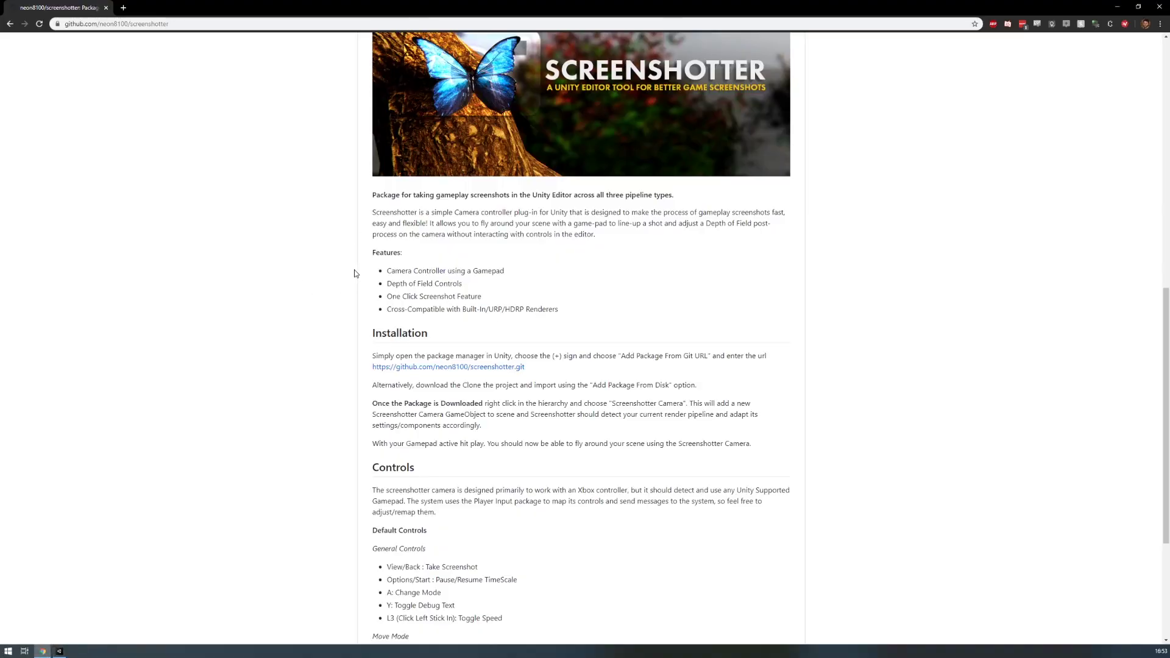
drag(529, 370, 466, 368)
drag(370, 367, 526, 368)
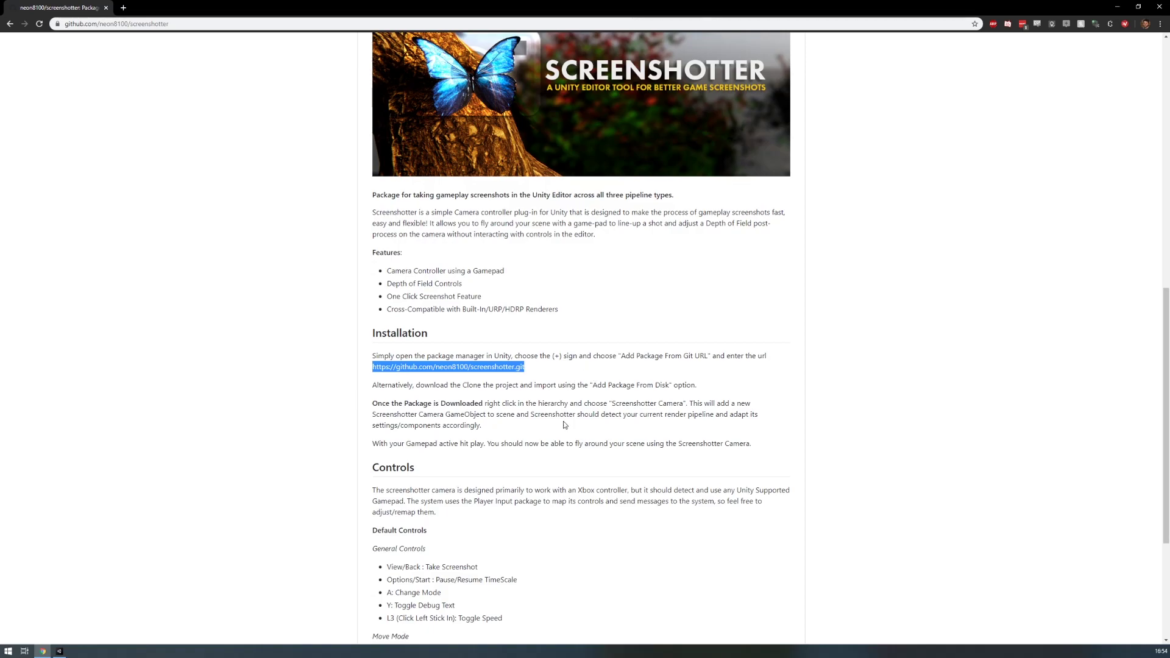
Return to the Unity editor and open the Package Manager.
click(59, 651)
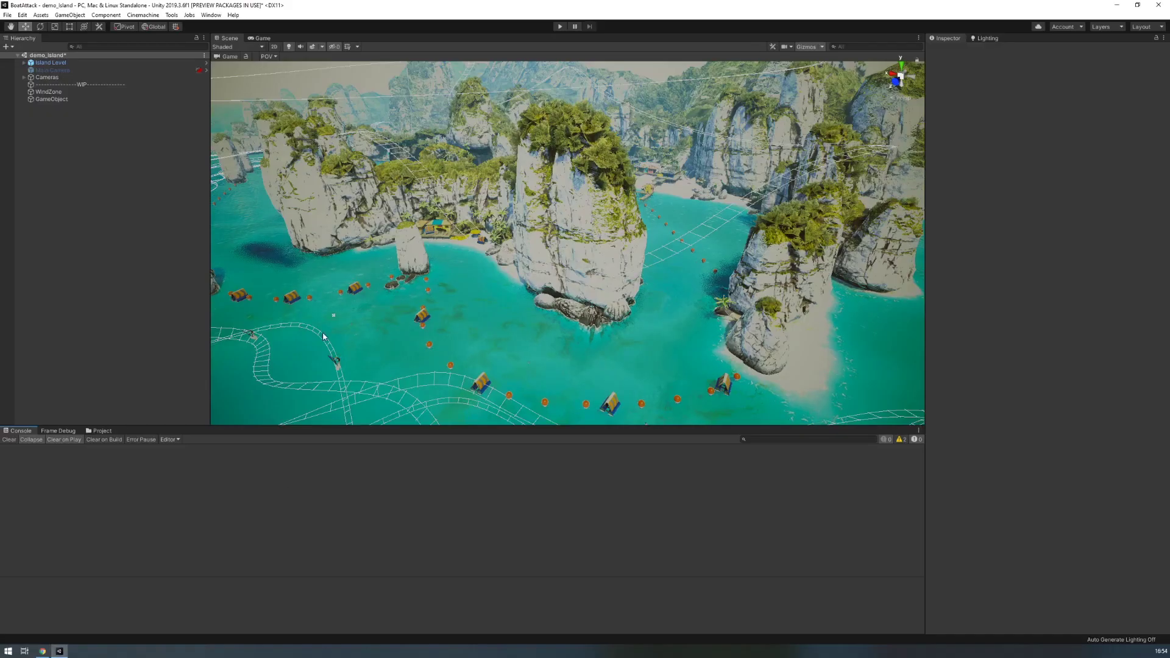
click(210, 15)
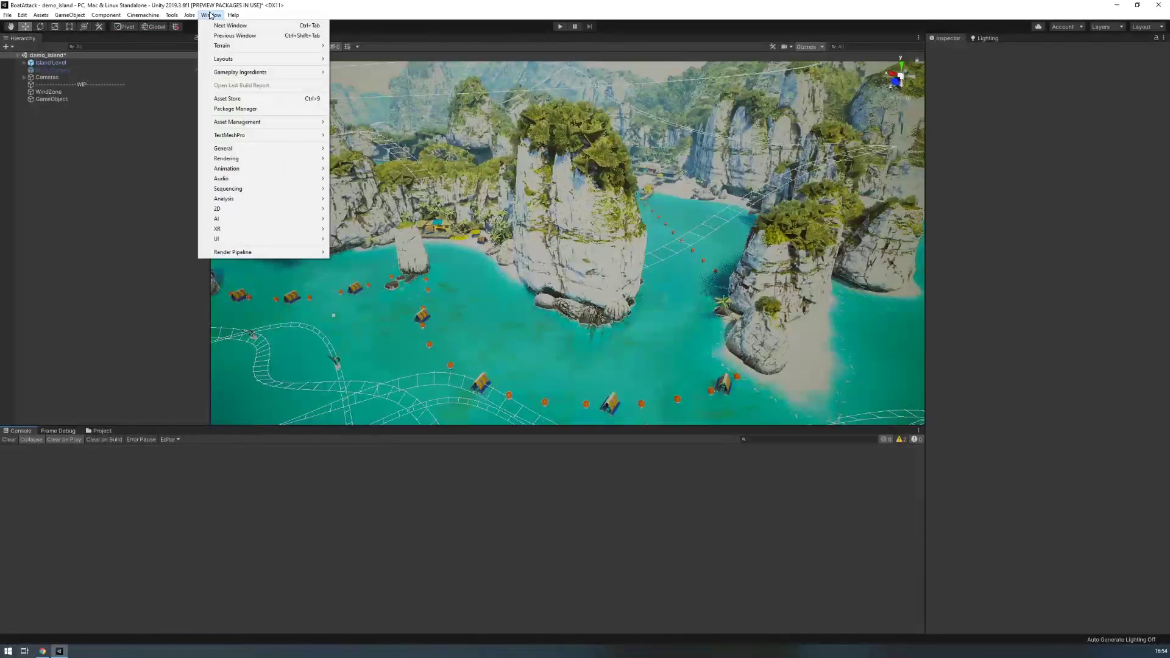
click(256, 109)
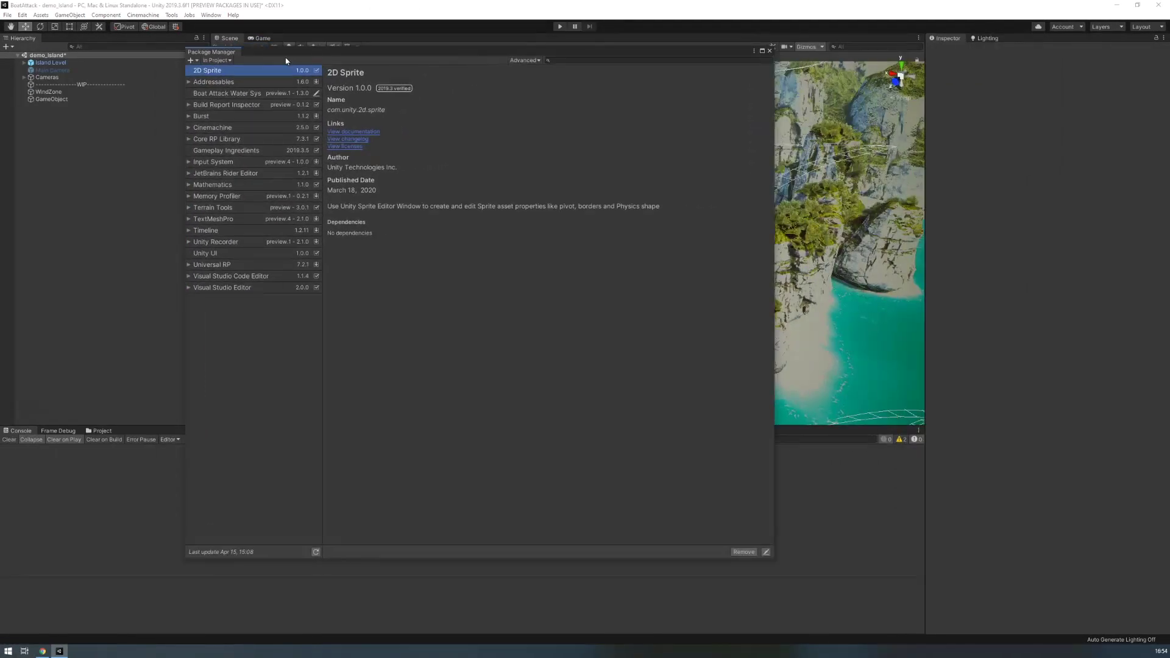
click(191, 59)
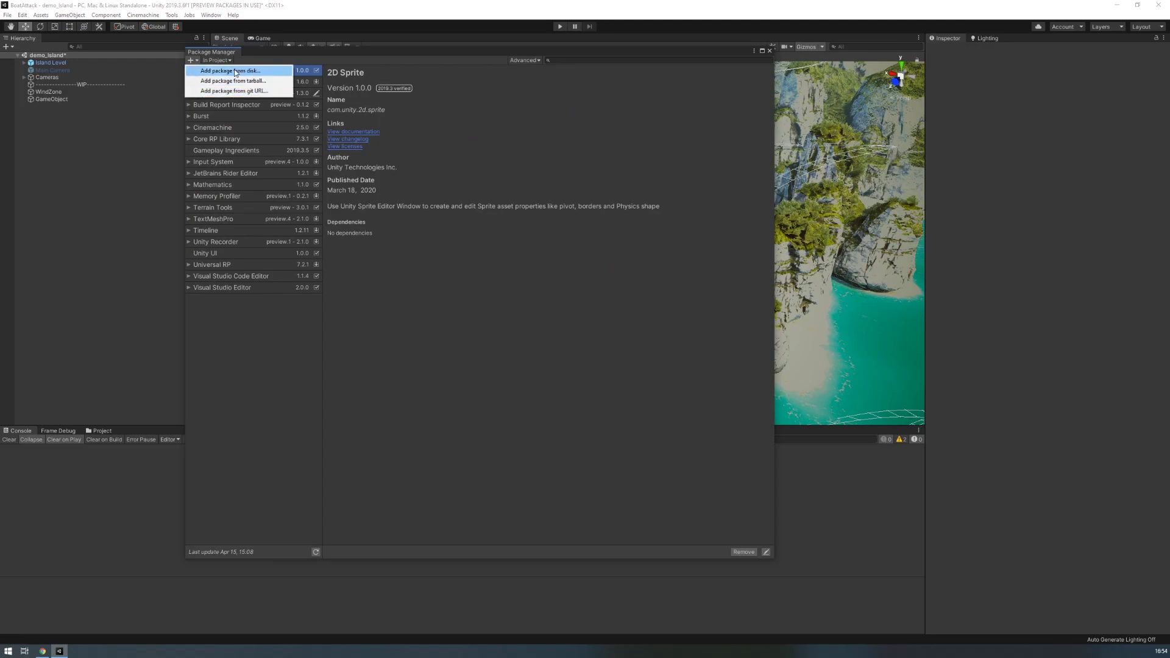
click(268, 93)
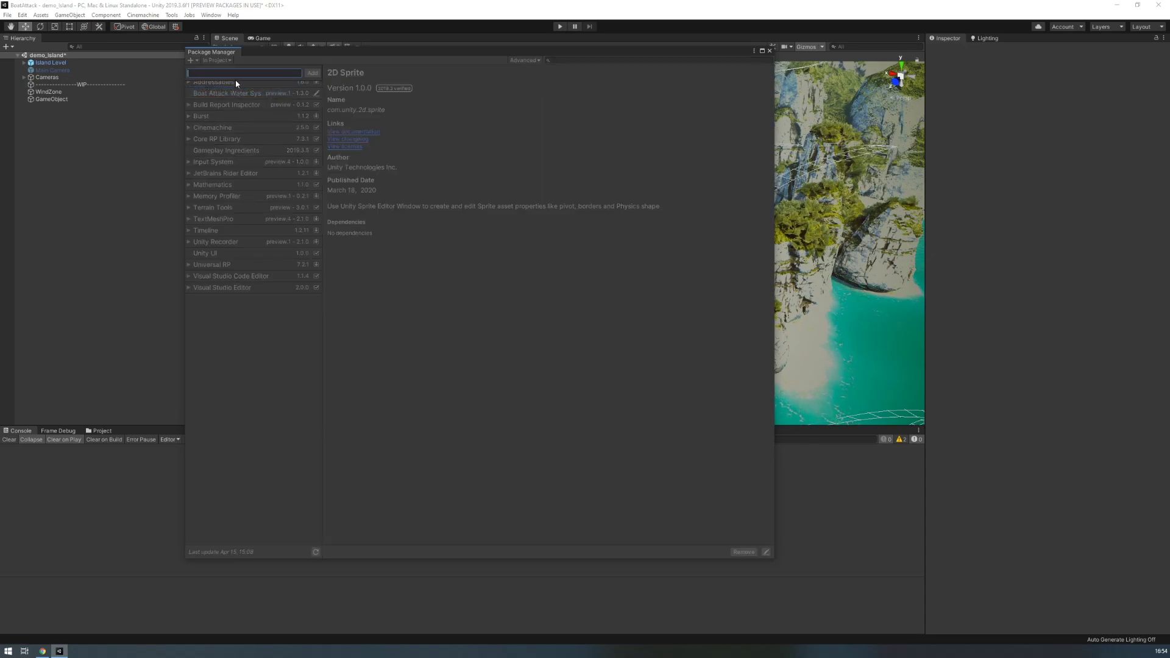
key(ctrl+v)
mouse_move(301, 73)
mouse_down()
mouse_move(183, 74)
mouse_move(283, 71)
mouse_up()
click(244, 73)
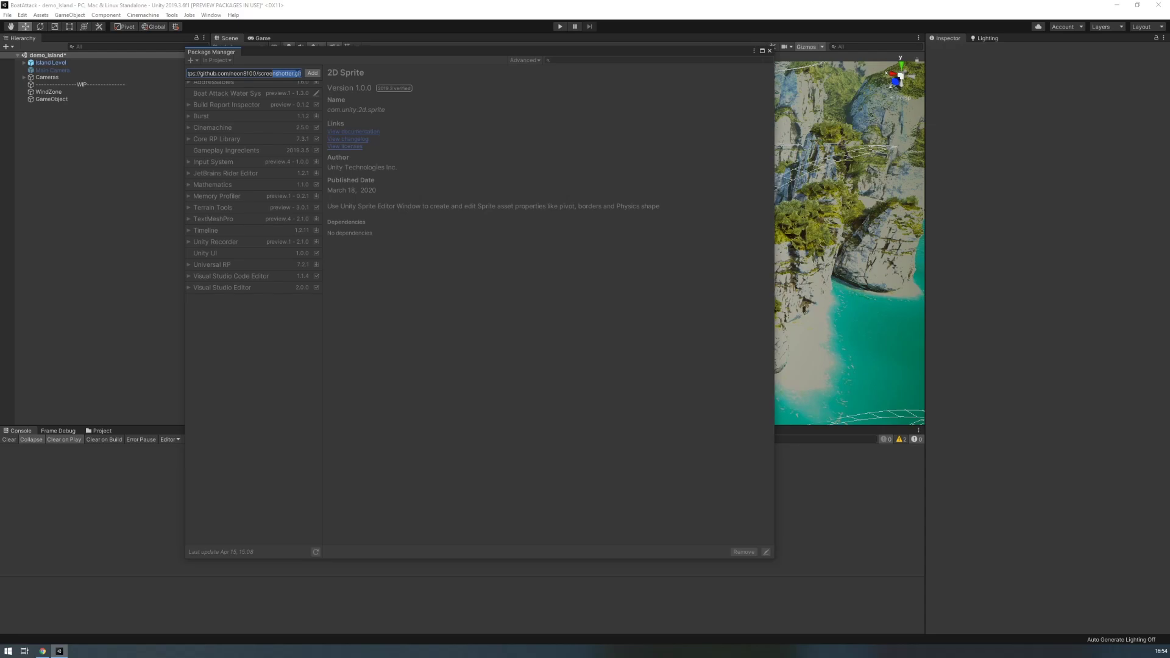
click(313, 74)
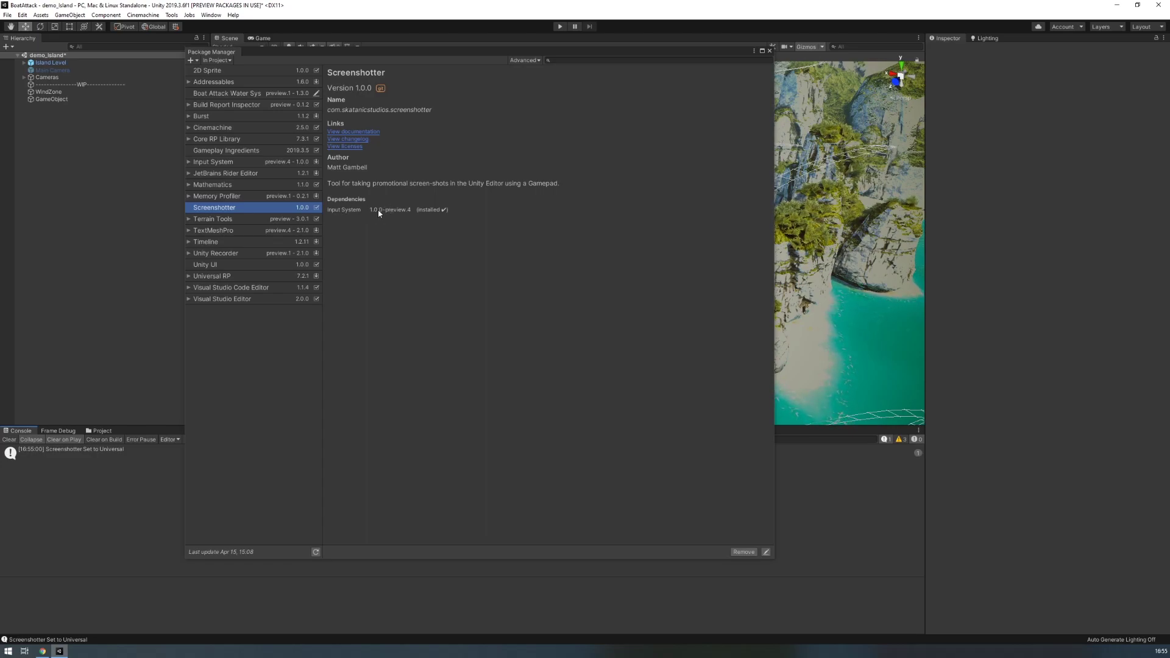
Check the Active Input Handling option in the project's Player settings, keeping Input System Package (New).
click(22, 14)
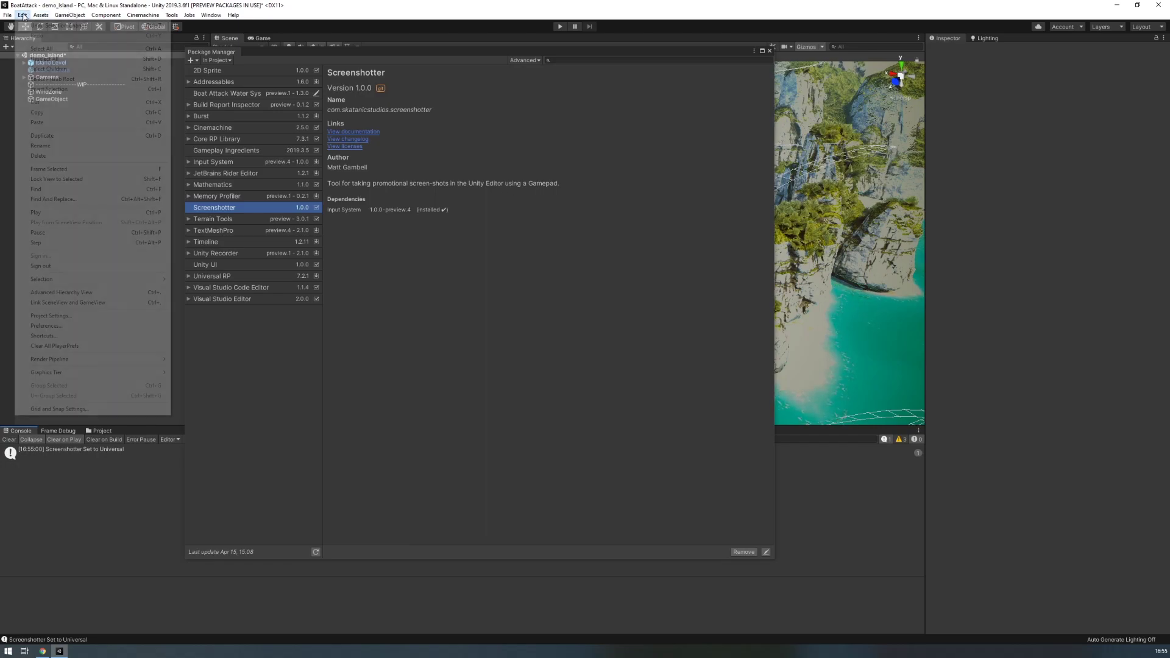
click(93, 317)
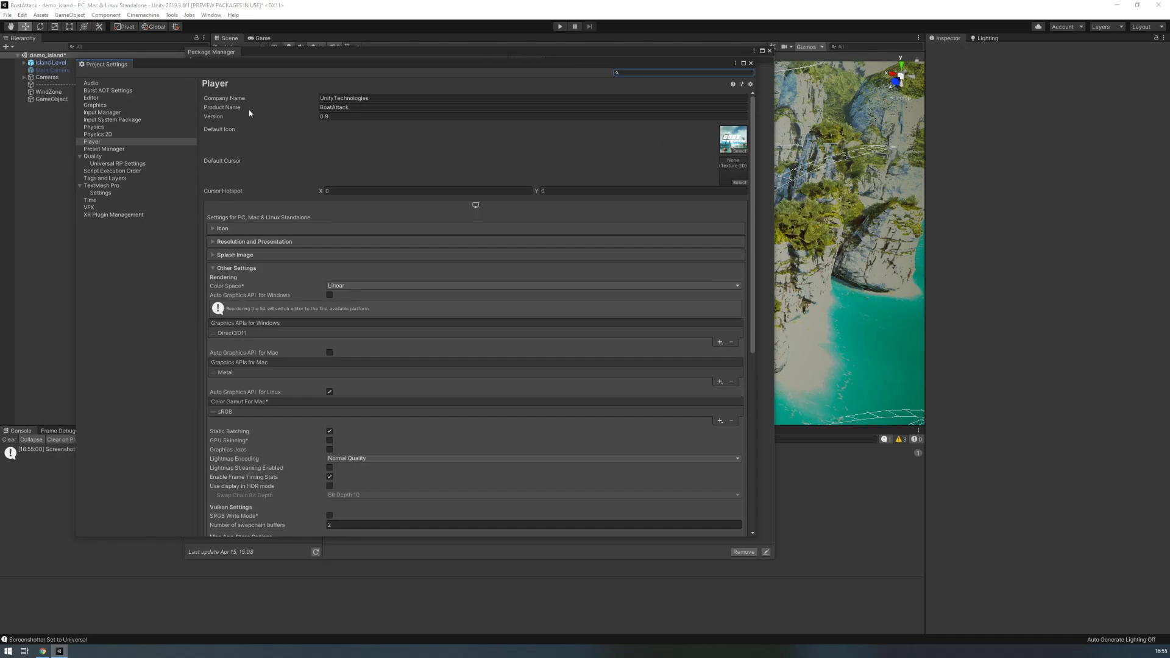
scroll(402, 257, down, 6)
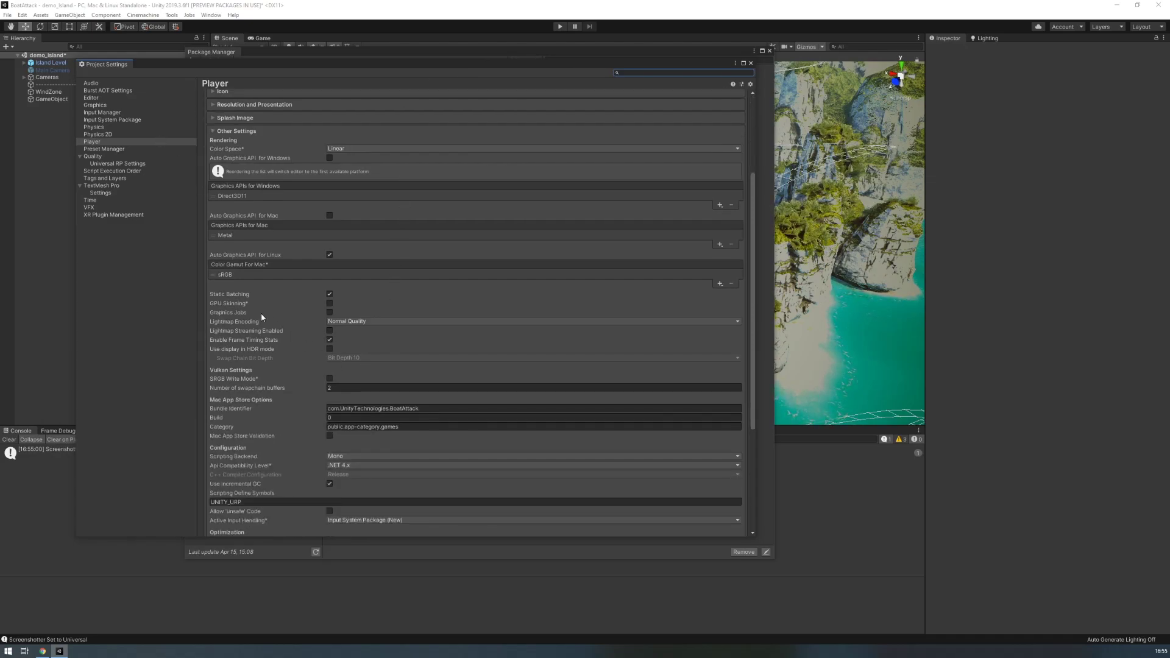
scroll(238, 315, down, 2)
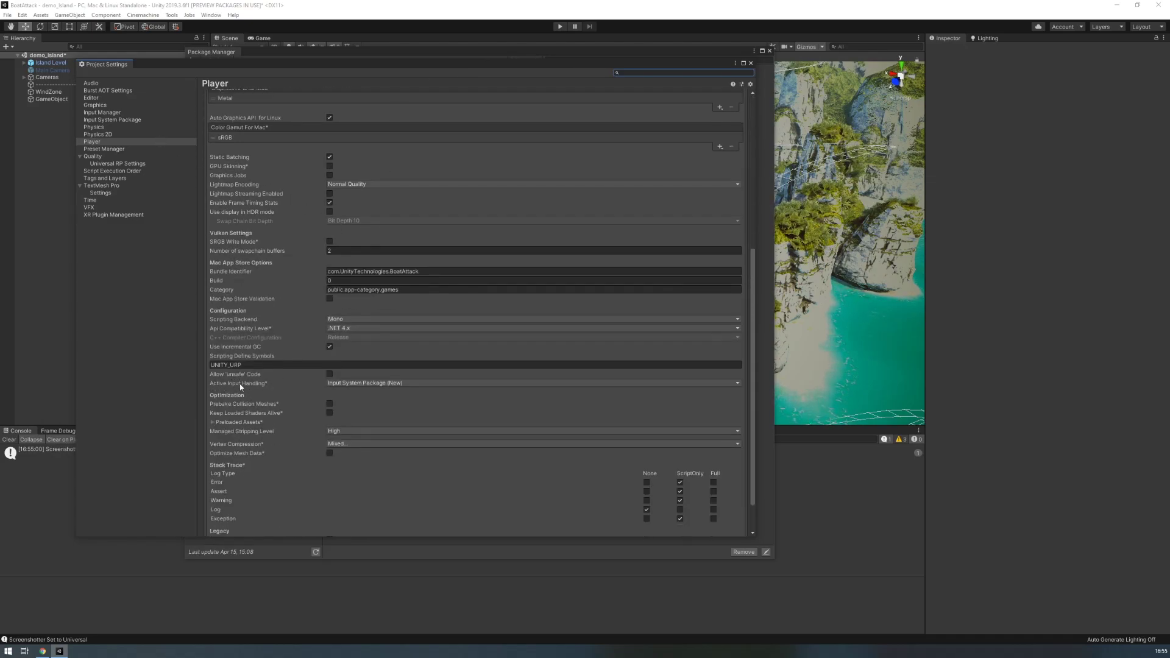
click(366, 384)
click(407, 383)
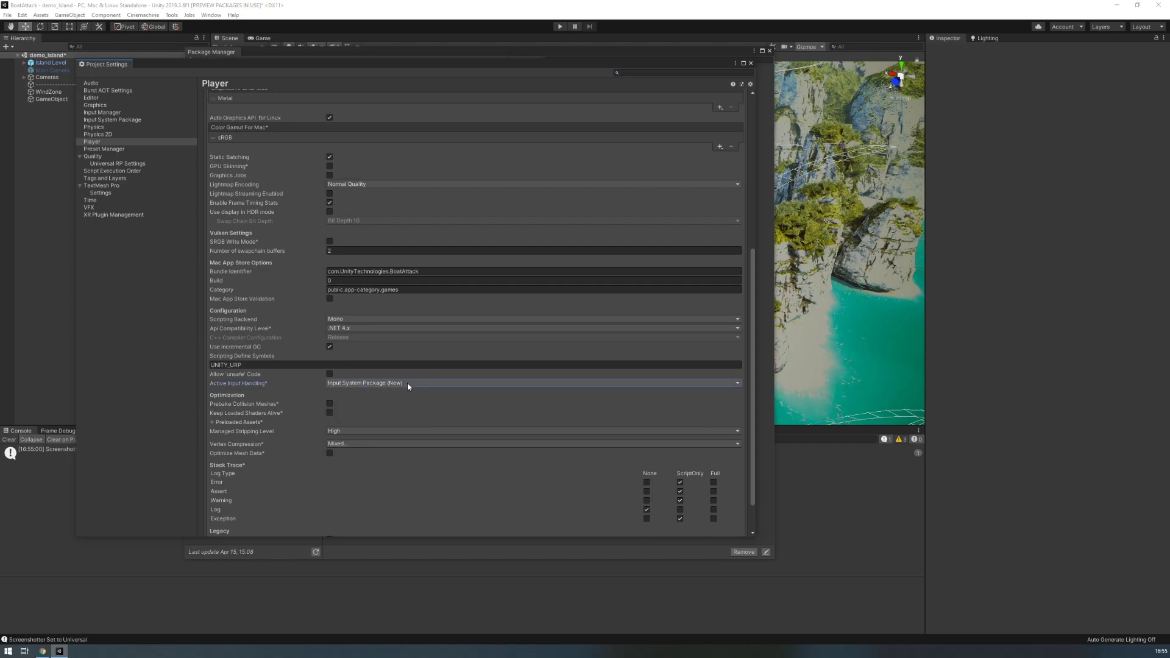
click(747, 64)
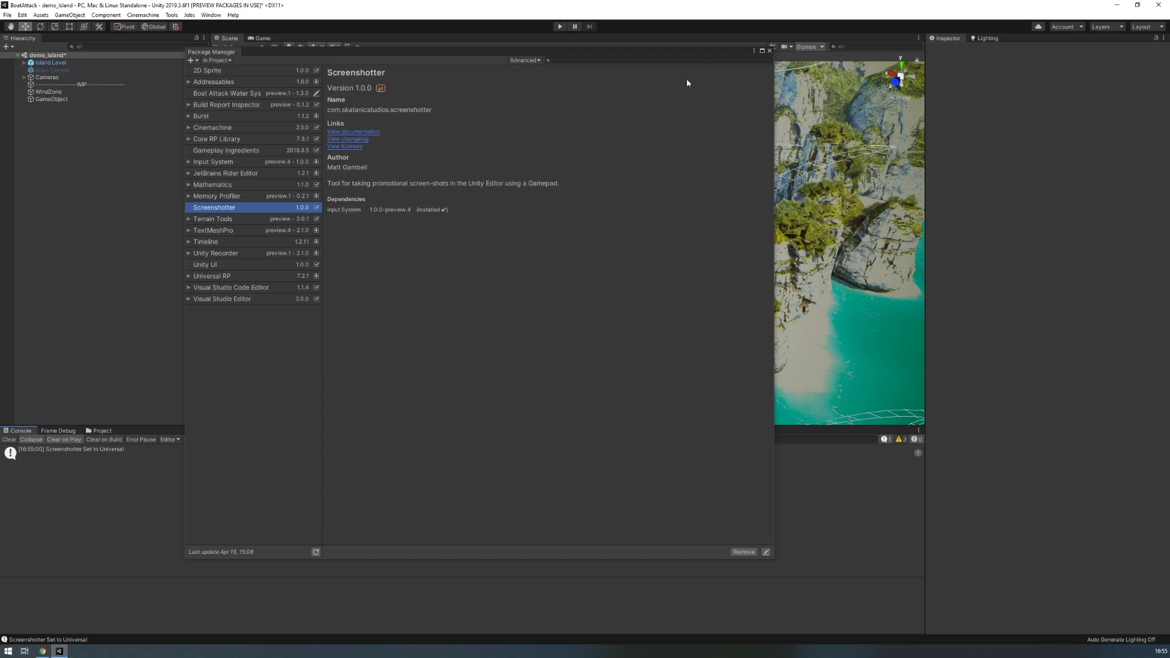
Close the Package Manager and clear the console messages.
click(769, 51)
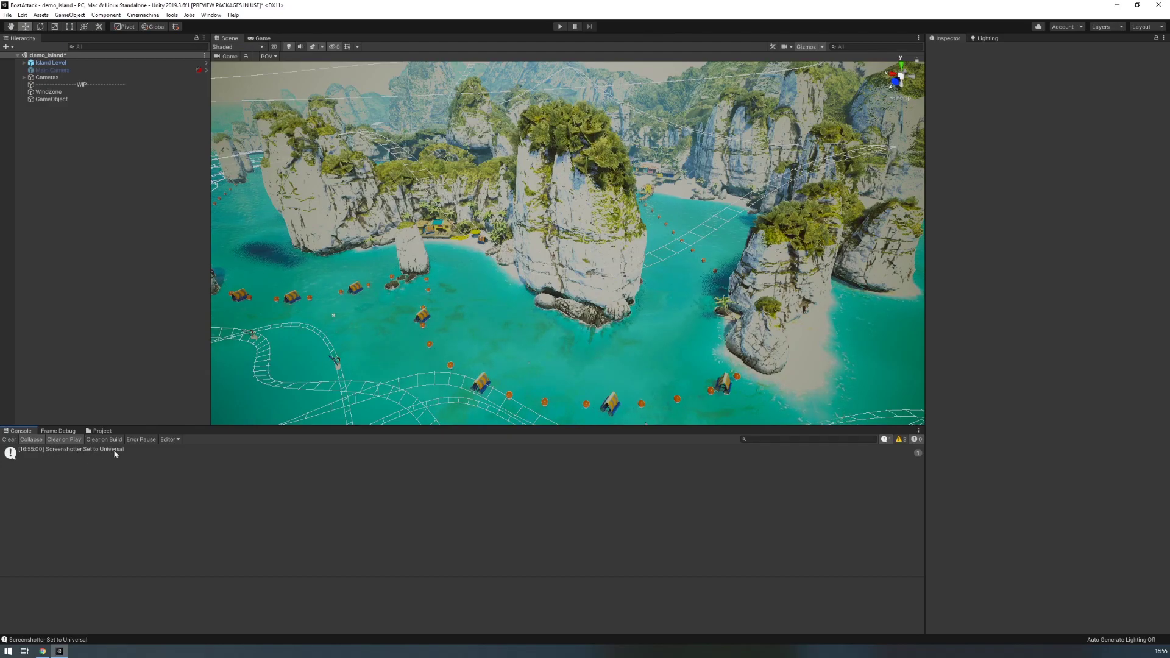
click(10, 439)
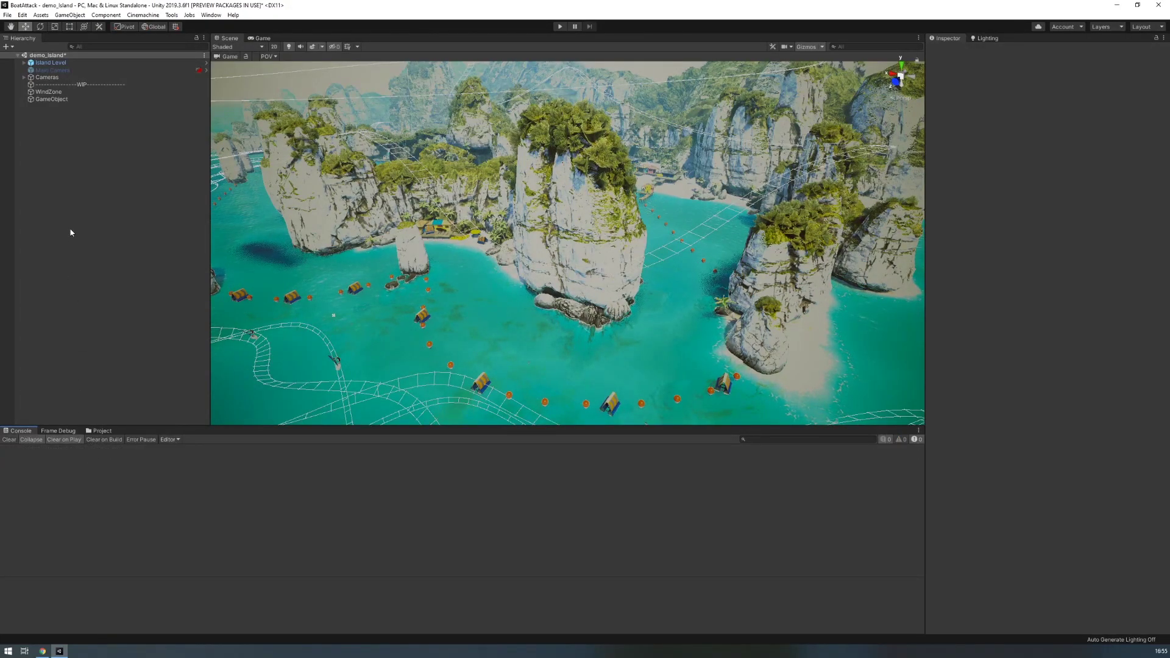
Add a Screenshotter Camera to the demo_Island scene and enable Invert Look in its Screenshotter script.
right_click(66, 145)
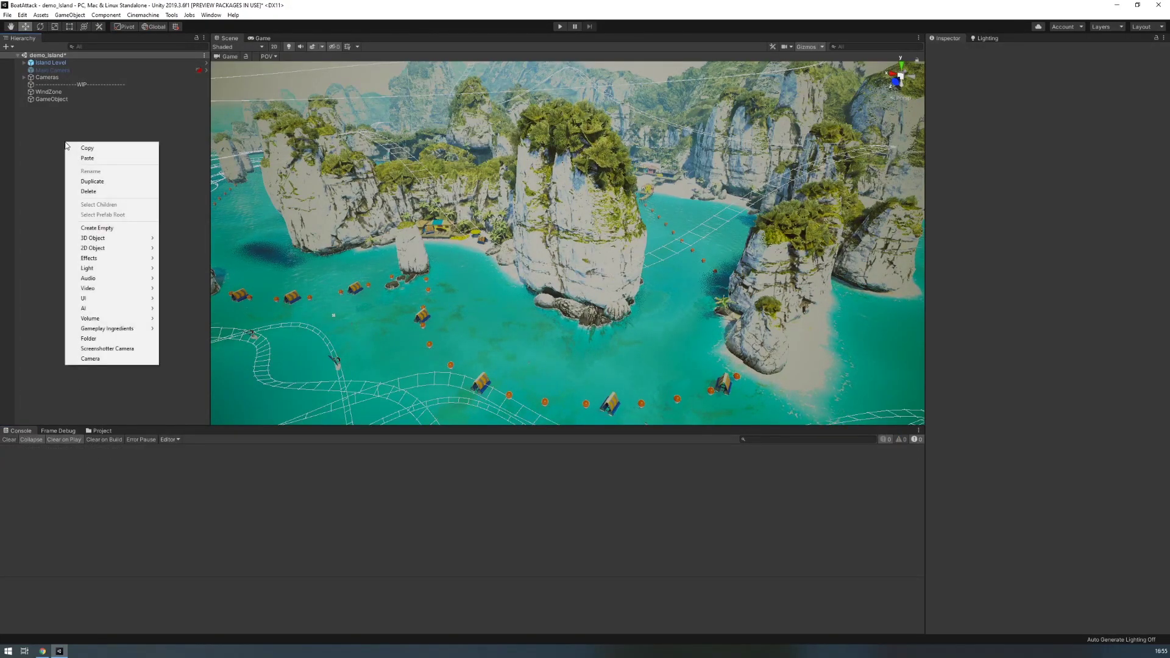
click(110, 350)
click(49, 106)
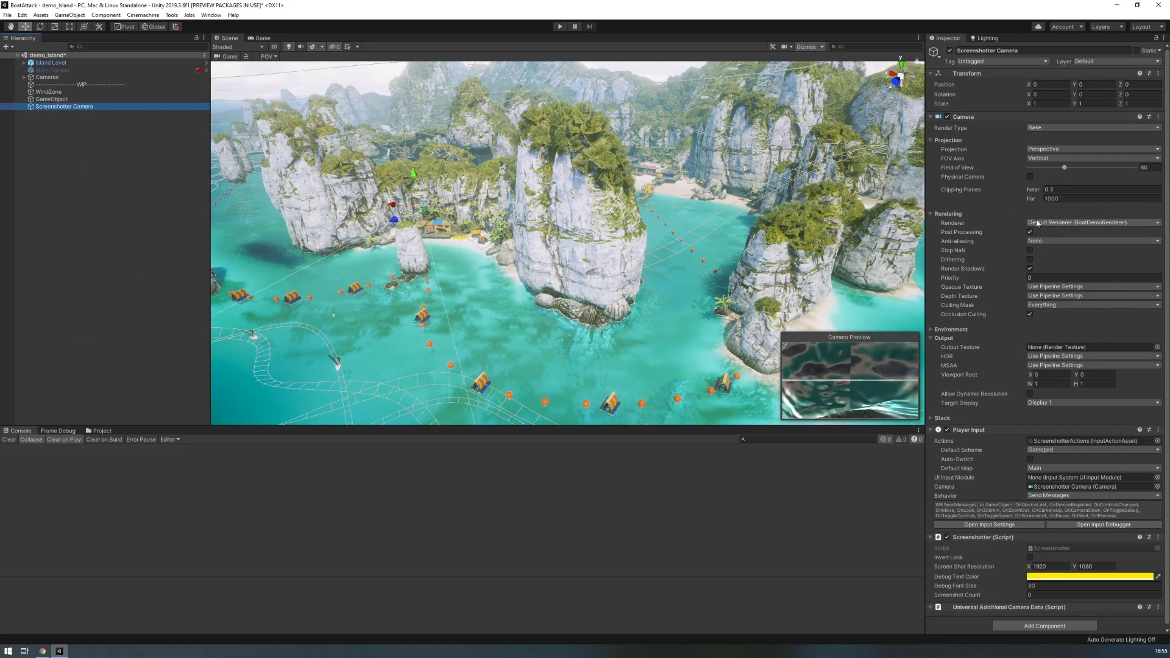
scroll(996, 187, down, 1)
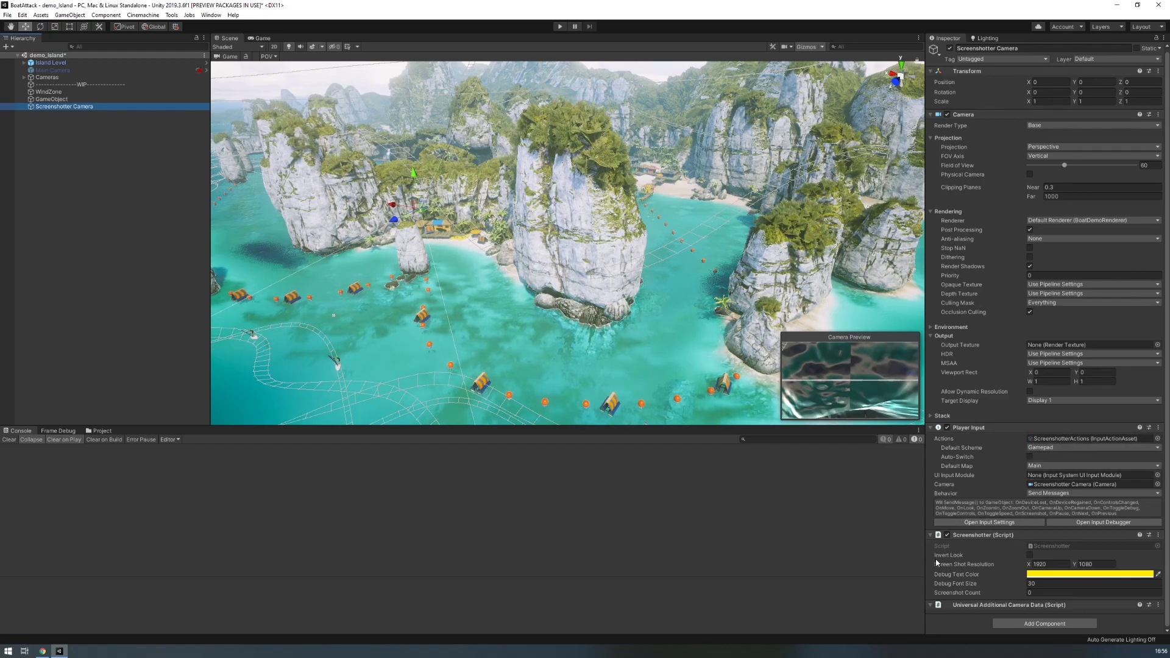
click(1030, 555)
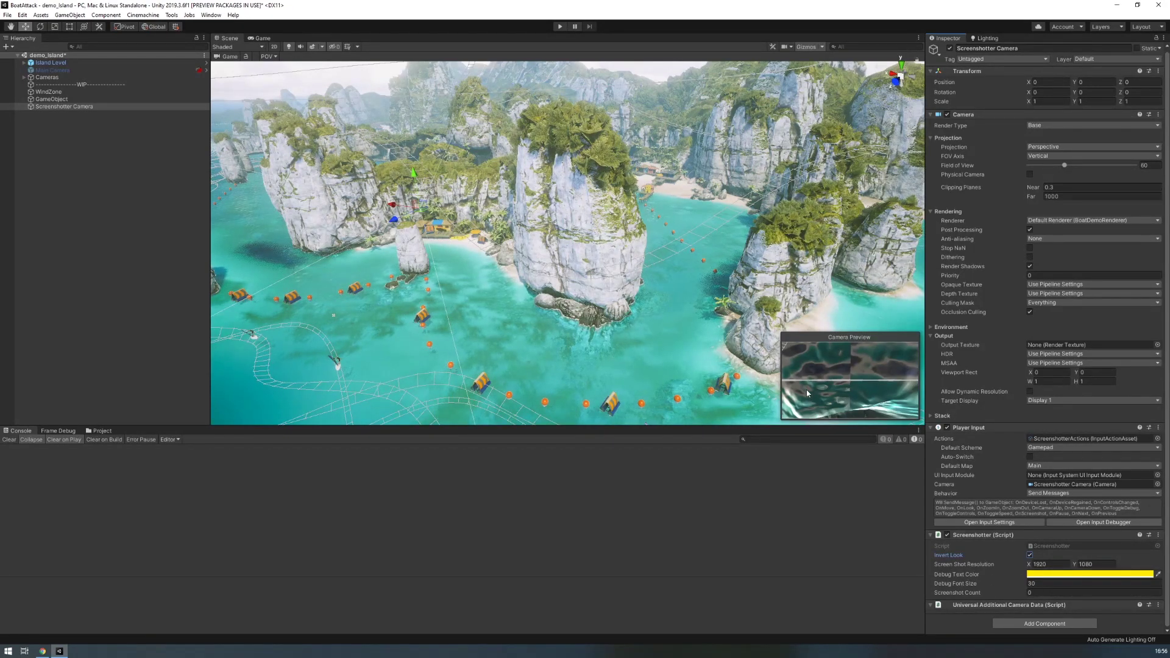
Run the scene in Play mode and clear the console messages.
click(559, 27)
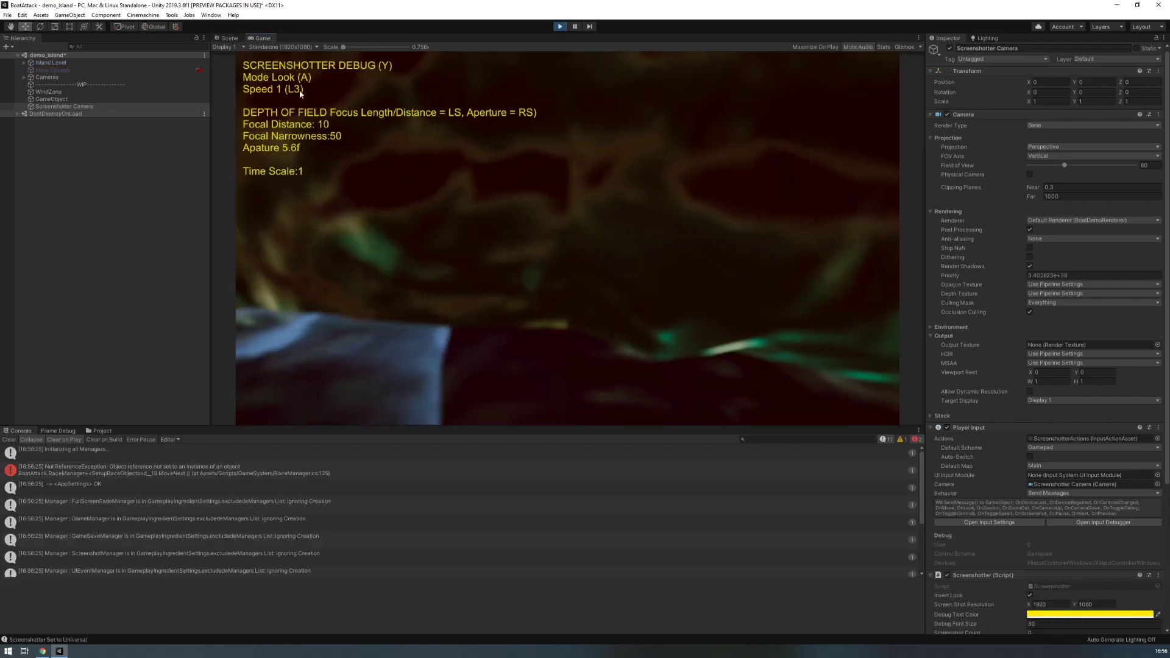
click(7, 439)
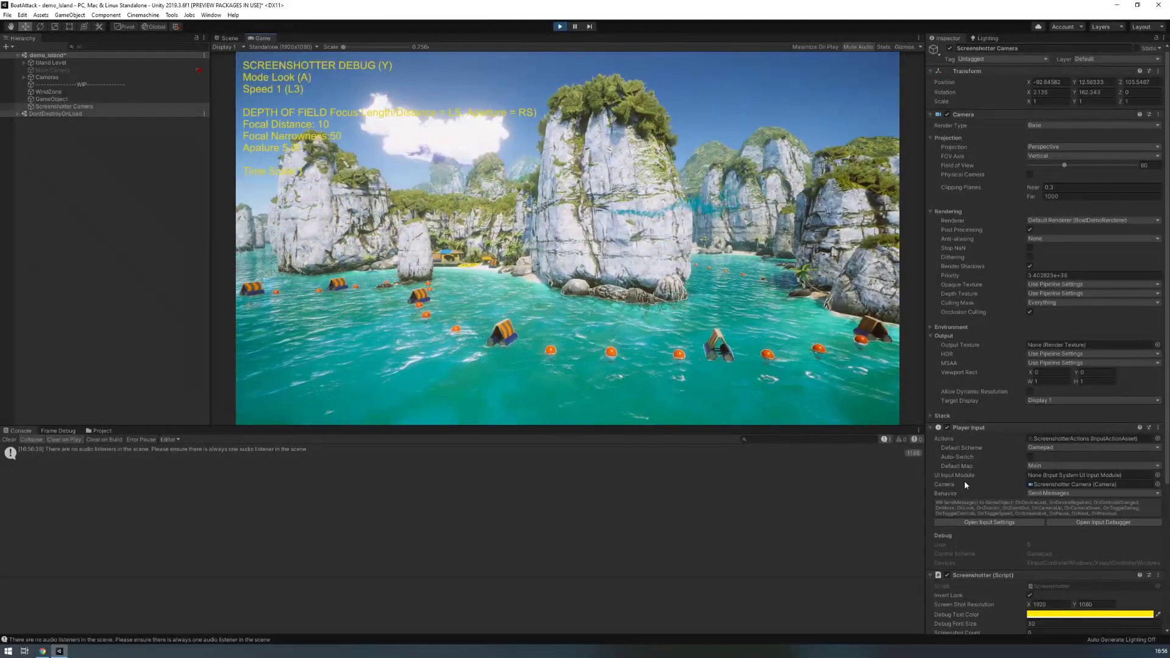
scroll(962, 480, down, 3)
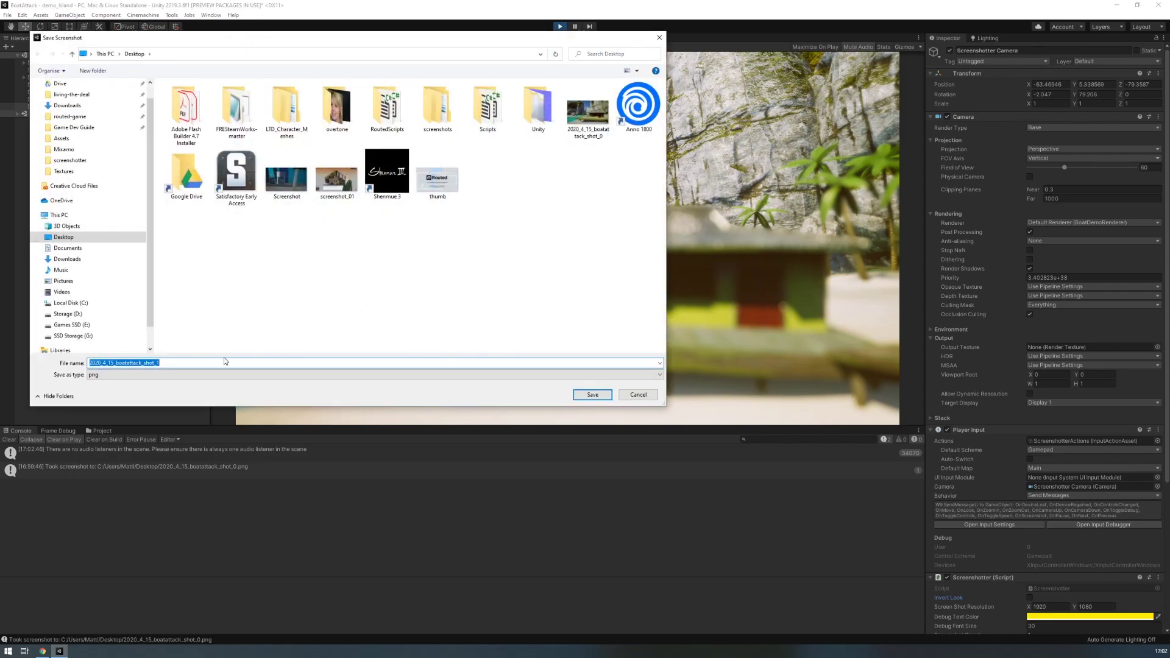
Save two game screenshots to the Desktop as PNG files, keeping the suggested names beginning with 2020_4_15_boatattack_shot.
click(592, 394)
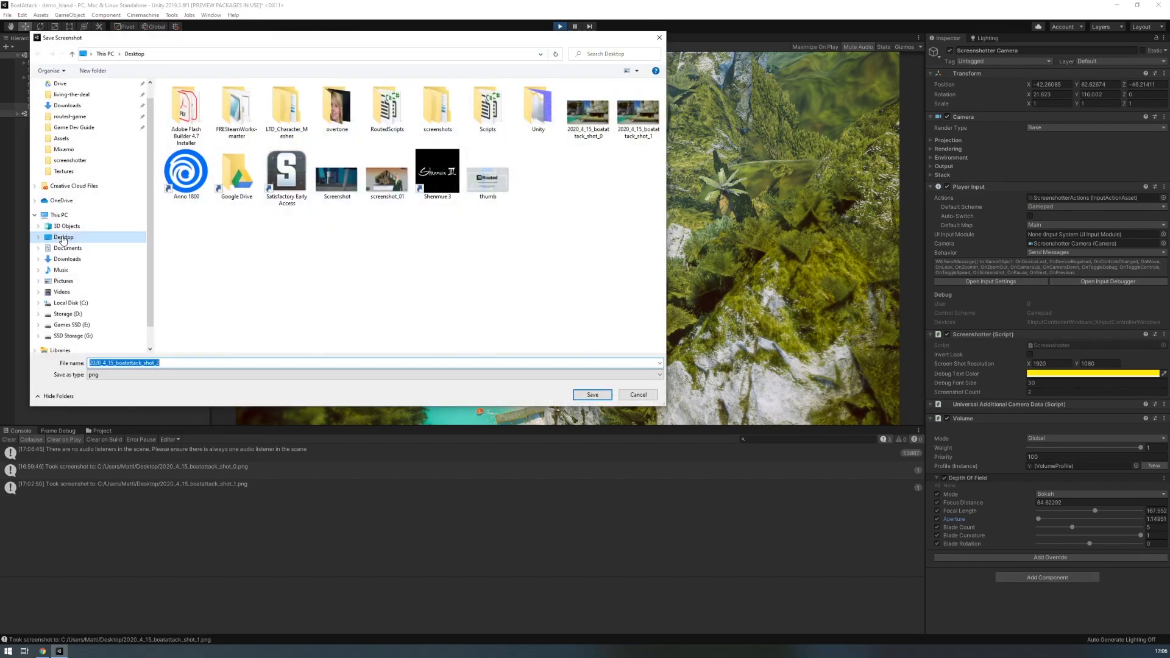
click(591, 395)
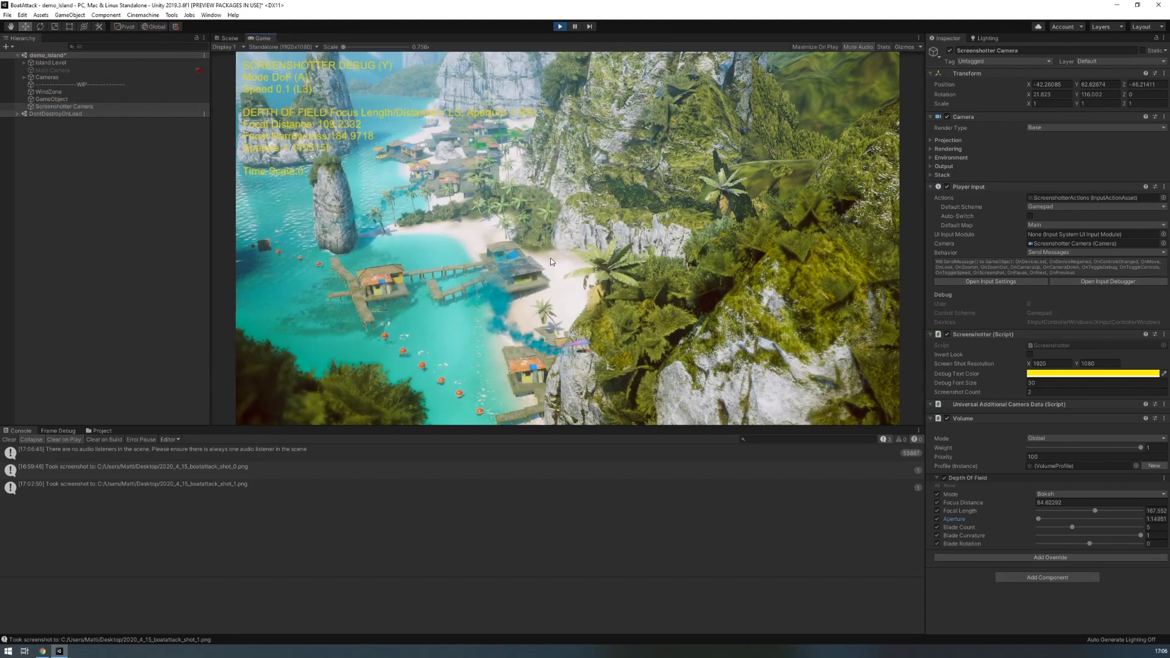